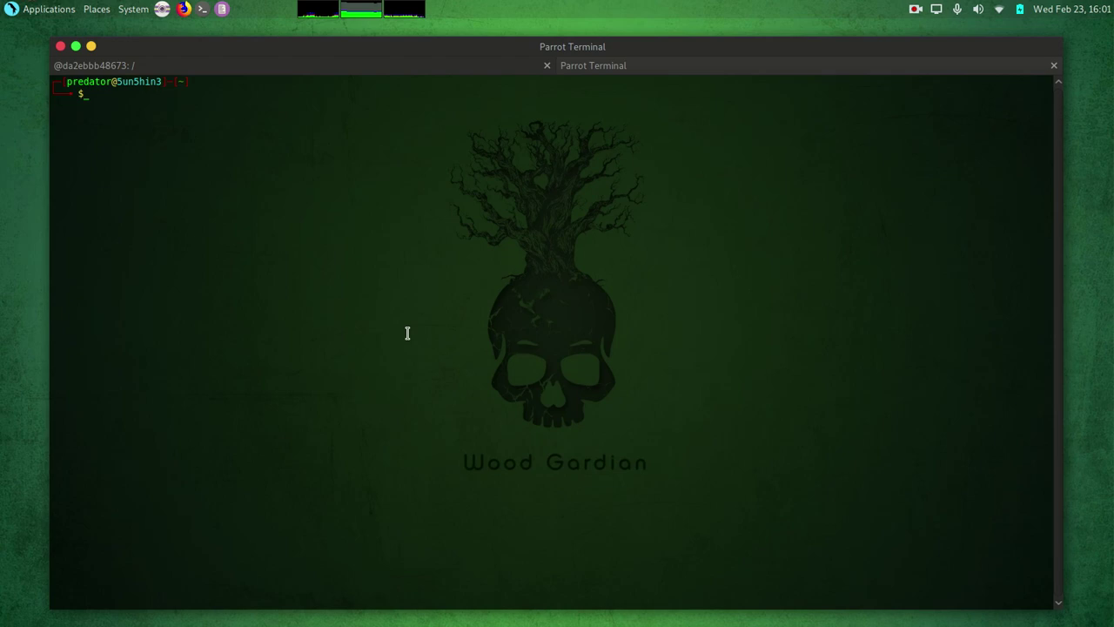
pyautogui.write('sudo apt install legion')
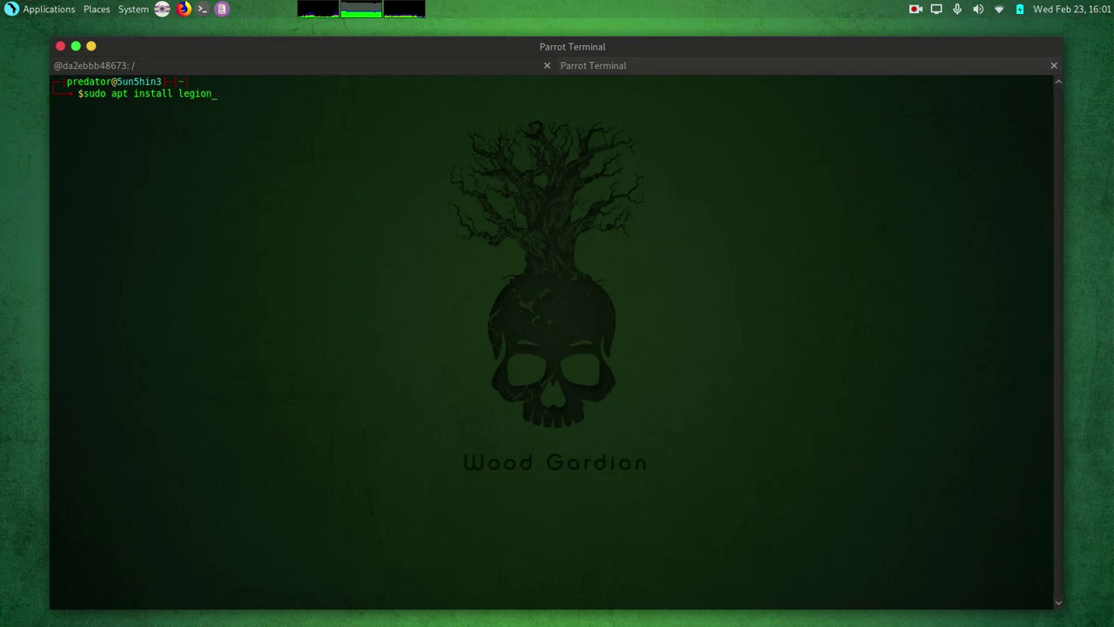
pyautogui.press('BackSpace')
pyautogui.press('BackSpace')
pyautogui.press('BackSpace')
pyautogui.press('BackSpace')
pyautogui.press('BackSpace')
pyautogui.press('BackSpace')
pyautogui.press('BackSpace')
pyautogui.press('BackSpace')
pyautogui.press('BackSpace')
pyautogui.press('BackSpace')
pyautogui.press('BackSpace')
pyautogui.press('BackSpace')
pyautogui.press('BackSpace')
pyautogui.press('BackSpace')
pyautogui.press('BackSpace')
pyautogui.press('BackSpace')
pyautogui.press('BackSpace')
pyautogui.press('BackSpace')
pyautogui.press('BackSpace')
pyautogui.press('BackSpace')
pyautogui.press('BackSpace')
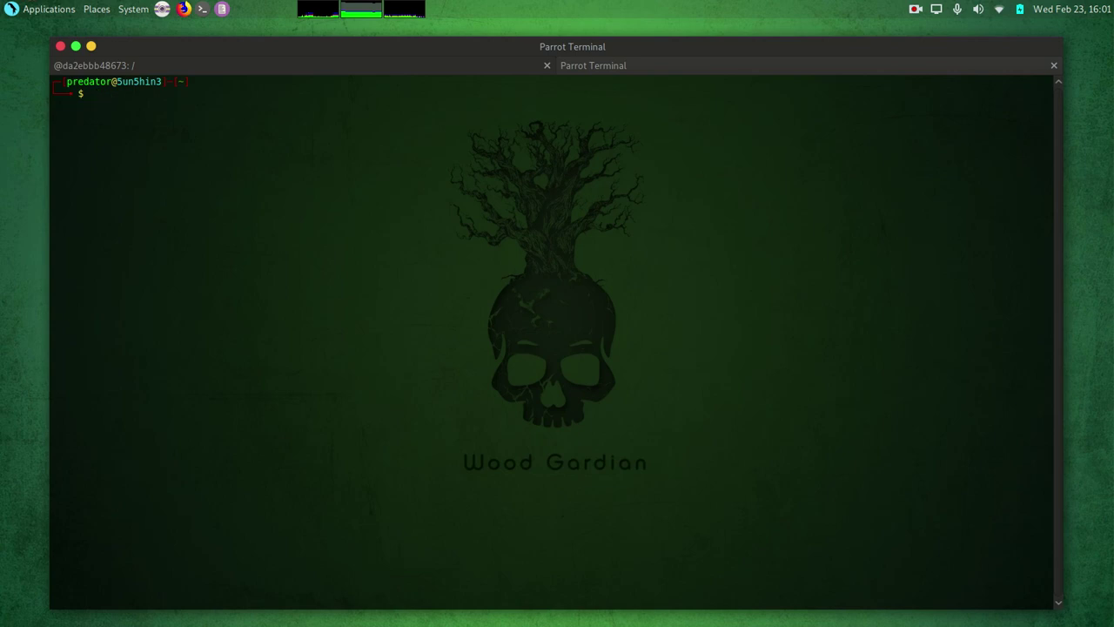
# Launch Legion from the terminal with sudo legion, maximize its window and show the empty CVEs view
pyautogui.write('sudo lwgion')
pyautogui.press('BackSpace')
pyautogui.press('BackSpace')
pyautogui.press('BackSpace')
pyautogui.press('BackSpace')
pyautogui.press('BackSpace')
pyautogui.write('egion')
pyautogui.press('Return')
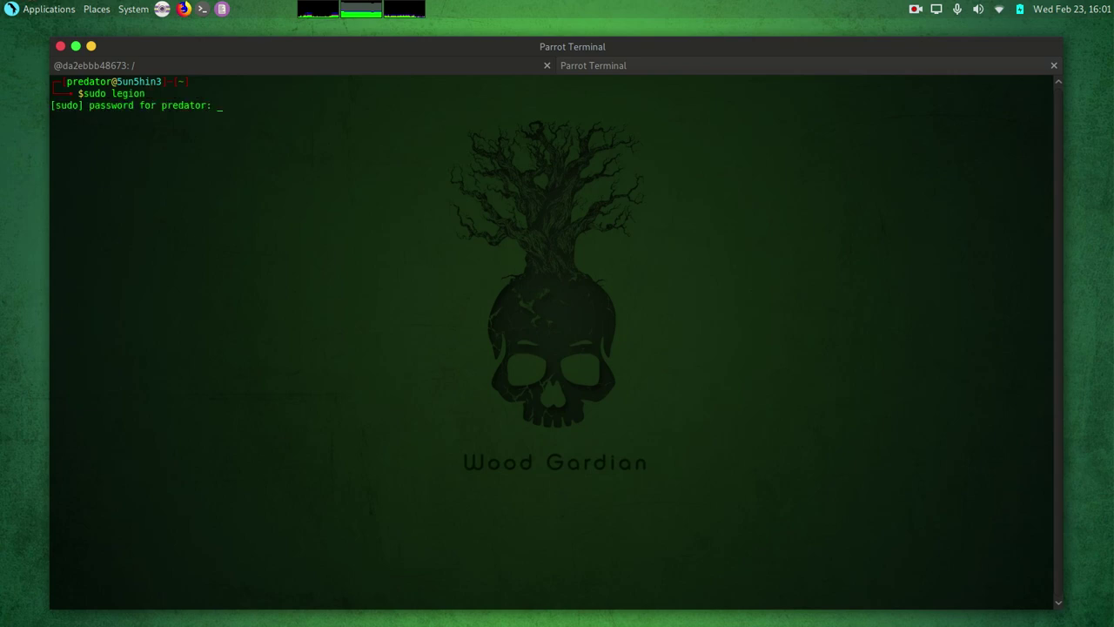
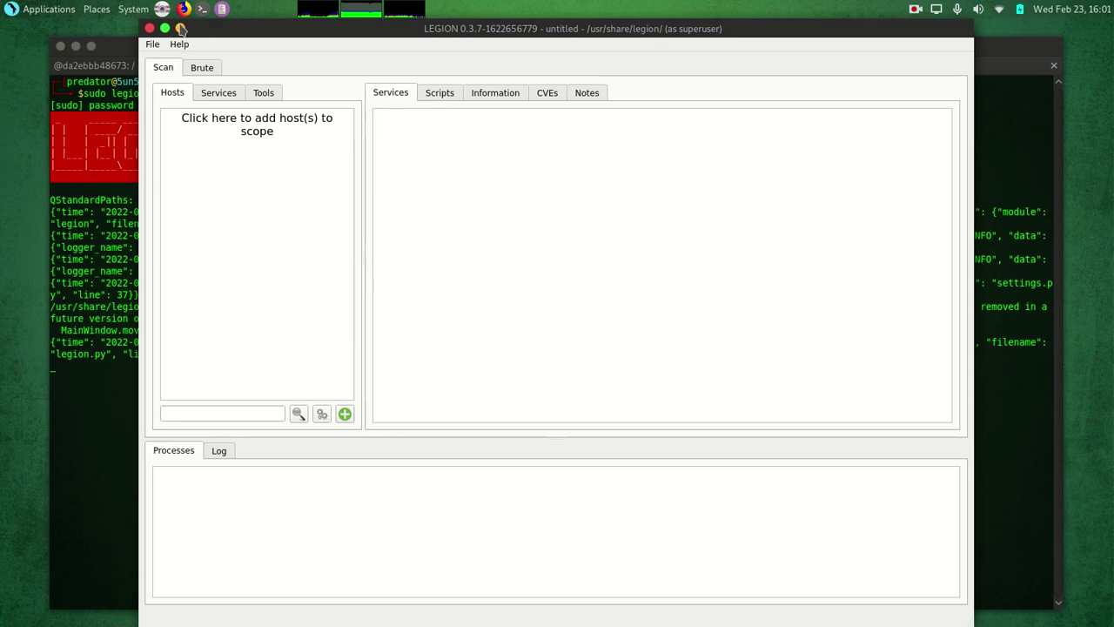
pyautogui.click(165, 28)
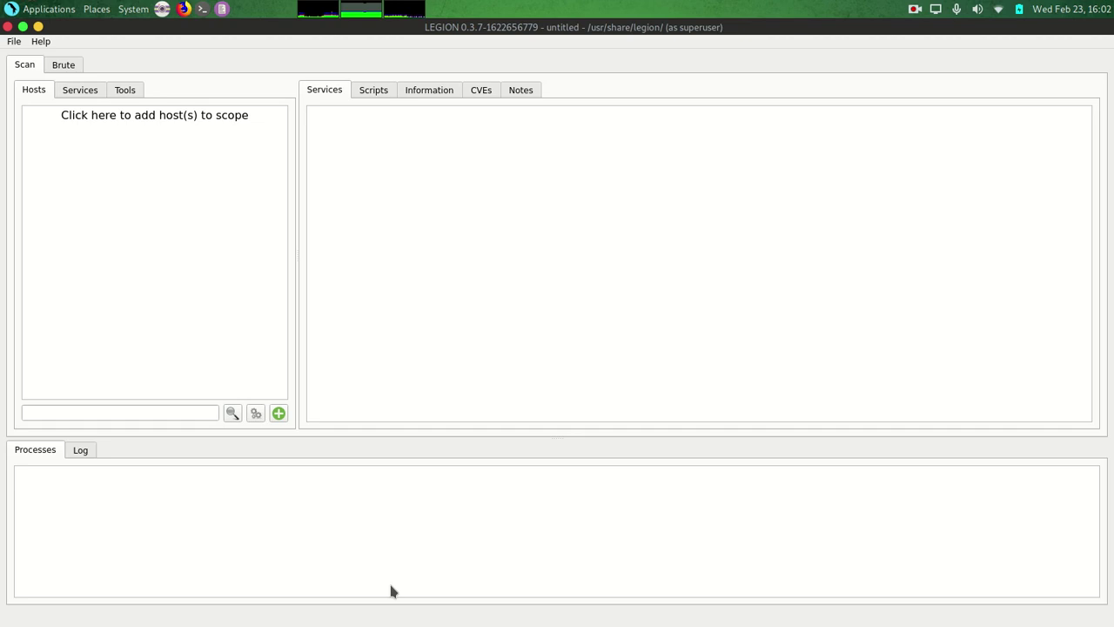
pyautogui.click(482, 92)
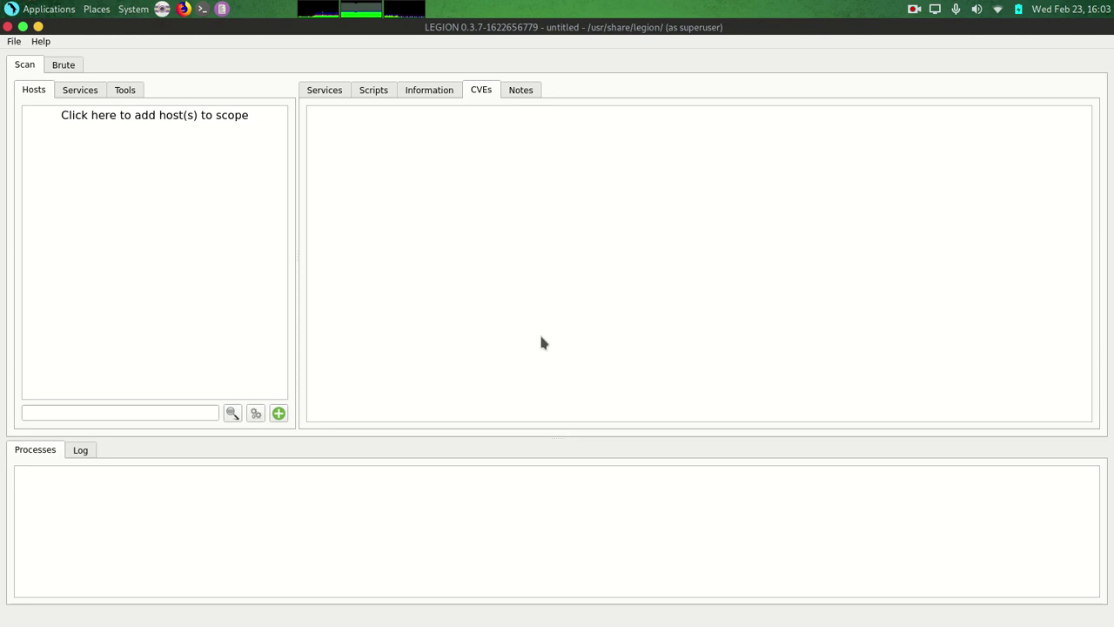
# Switch to the root container session in Parrot Terminal, clear it and run ifconfig
pyautogui.click(38, 27)
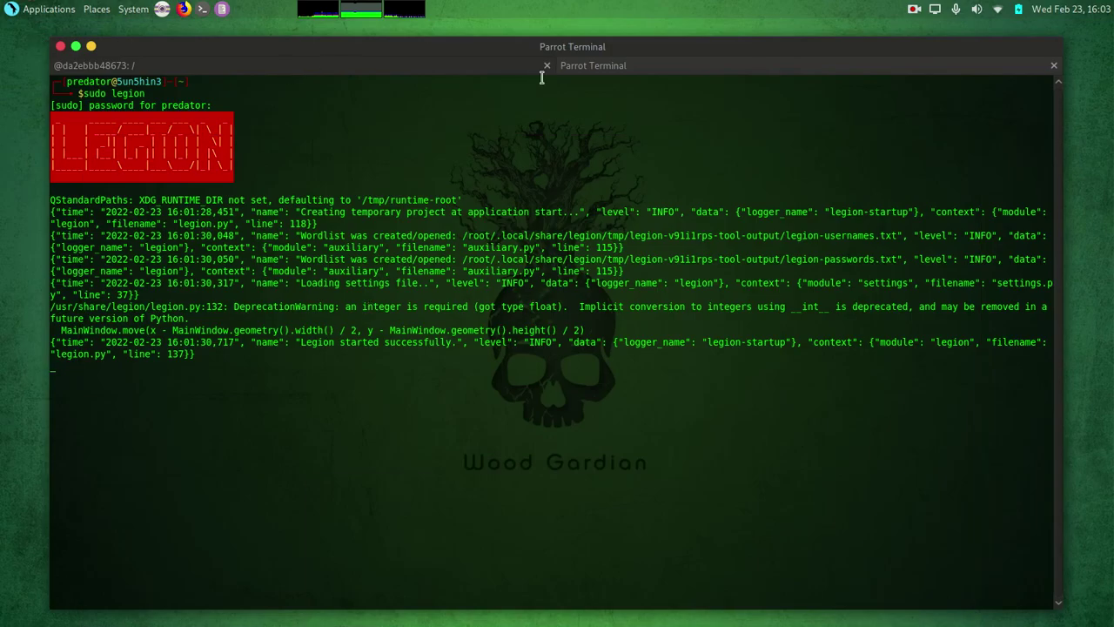
pyautogui.click(248, 69)
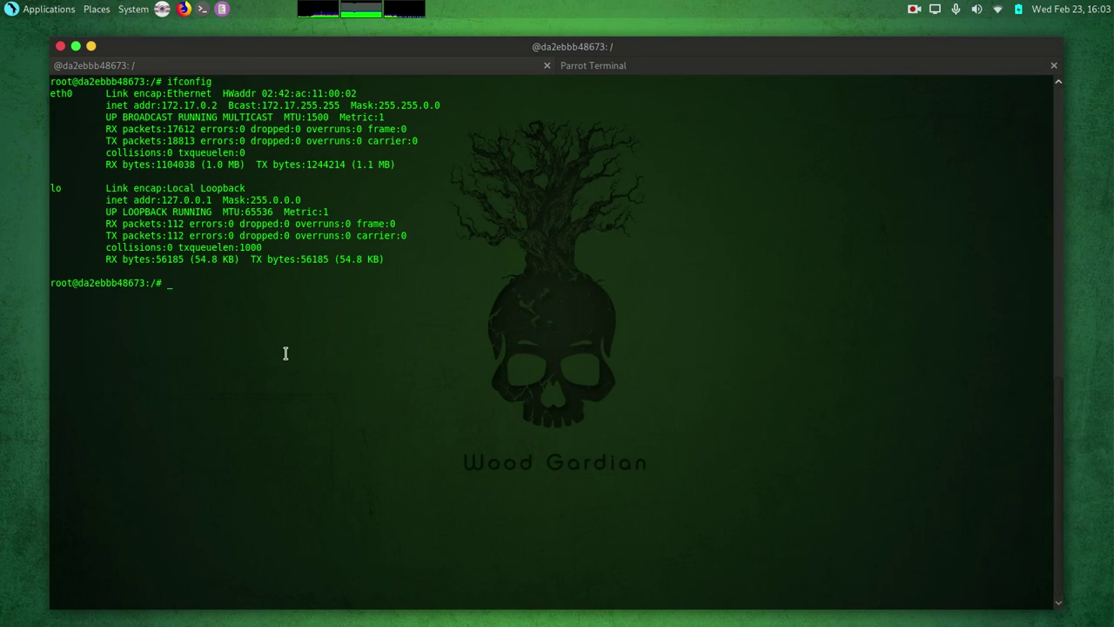
pyautogui.write('clear')
pyautogui.press('Return')
pyautogui.write('ifconfig')
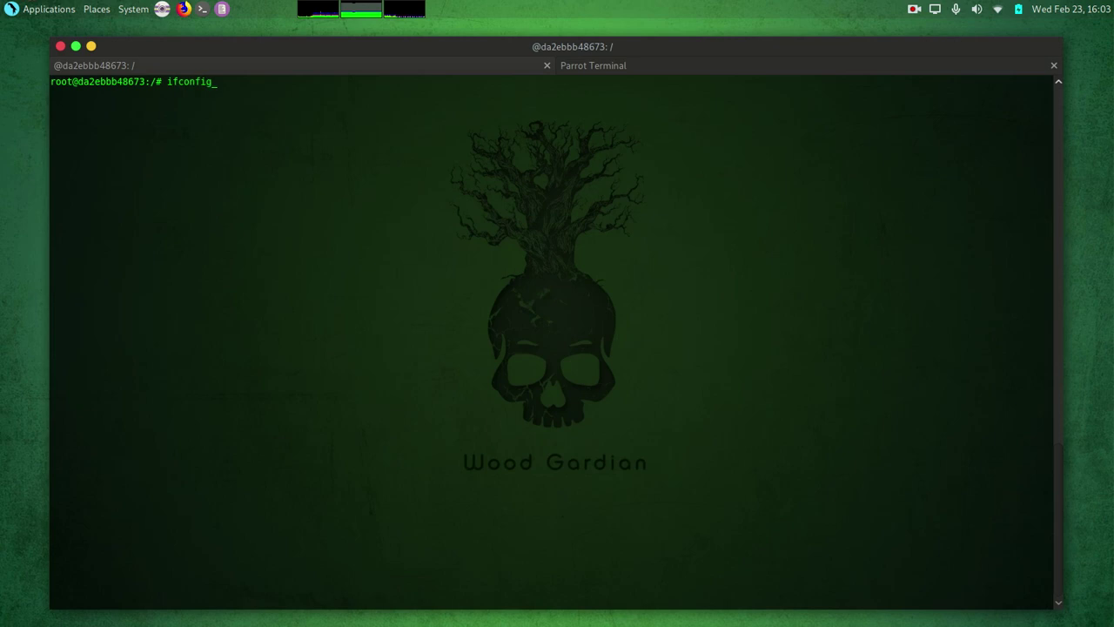
pyautogui.press('Return')
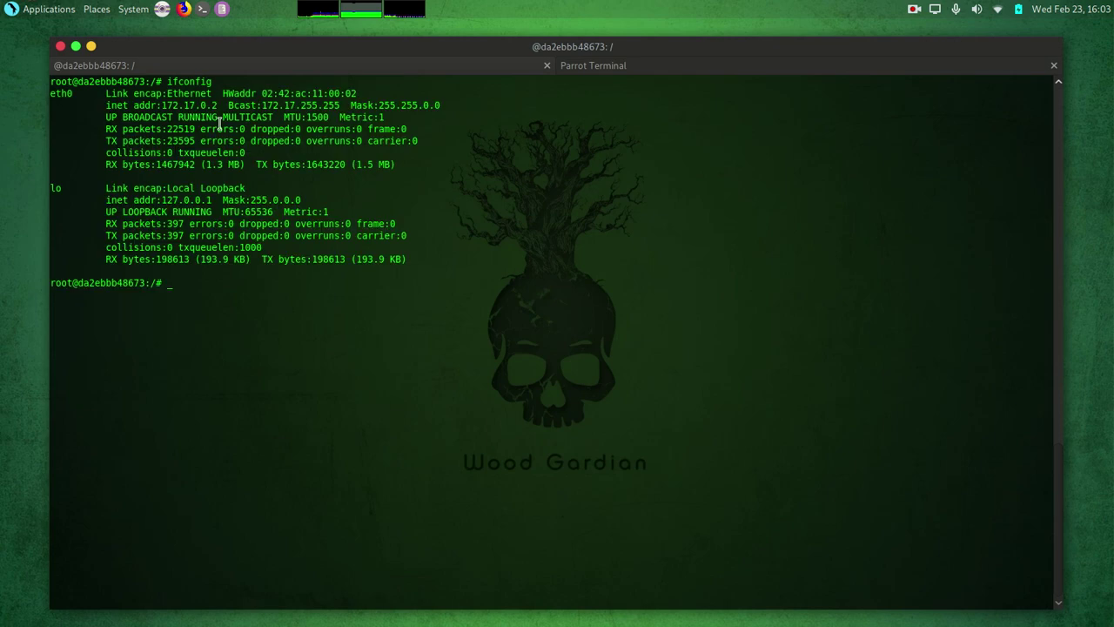
# Copy the eth0 inet address 172.17.0.2 from the ifconfig output
pyautogui.moveTo(219, 105); pyautogui.dragTo(164, 103)
pyautogui.rightClick(166, 104)
pyautogui.click(198, 174)
# Switch back to Legion and submit host 172.17.0.2 for an Easy mode scan with host discovery and staged nmap scan
pyautogui.moveTo(596, 623)
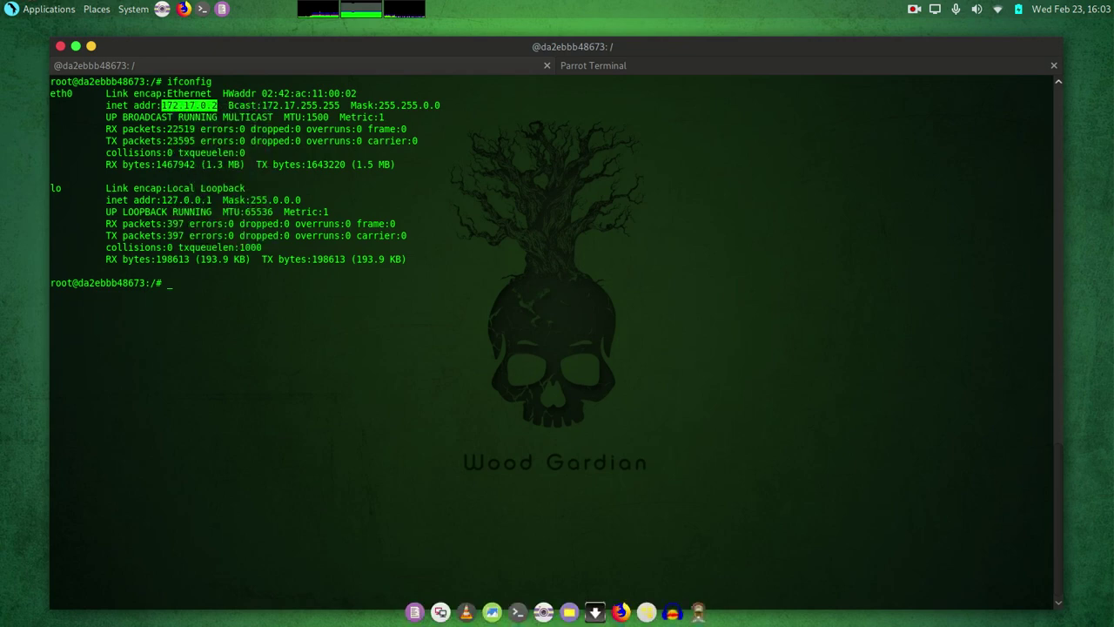
pyautogui.click(698, 613)
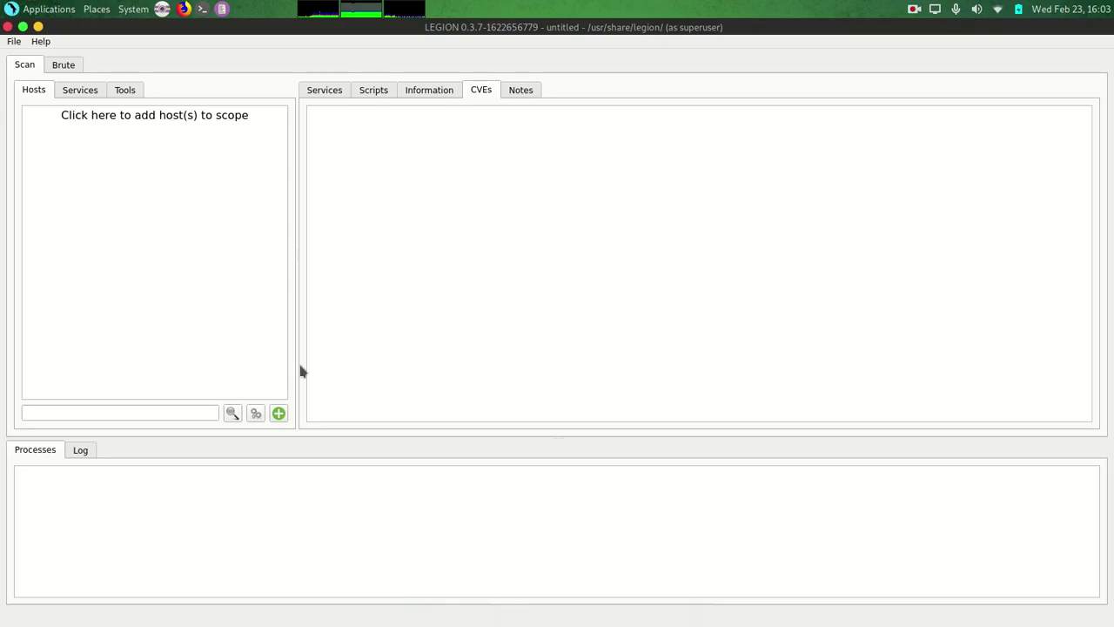
pyautogui.click(278, 415)
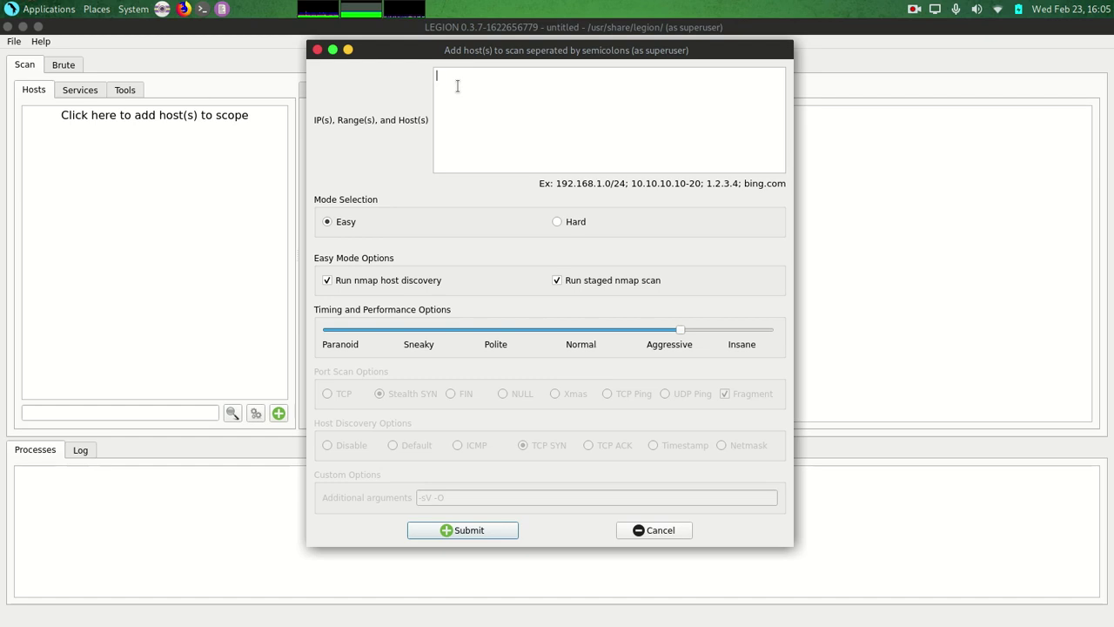
pyautogui.rightClick(503, 113)
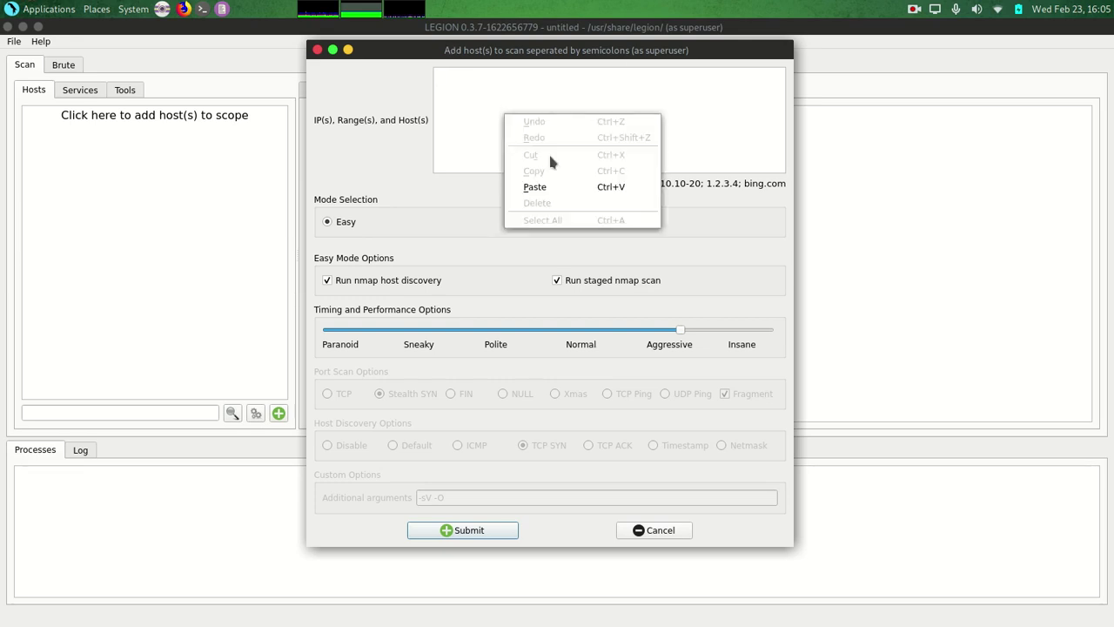
pyautogui.click(573, 189)
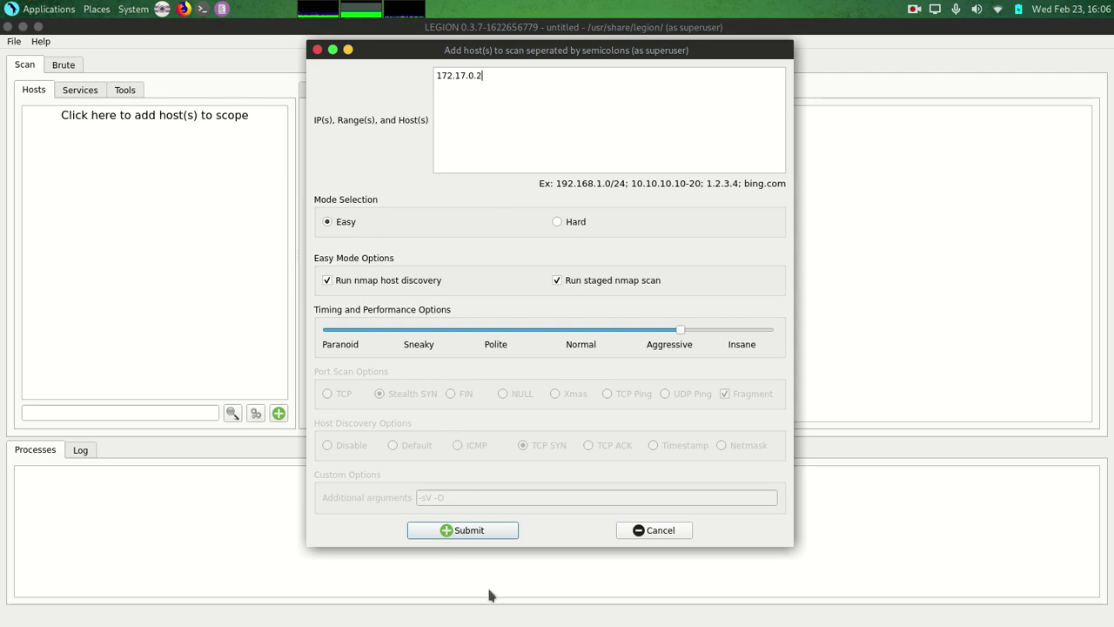
pyautogui.click(463, 530)
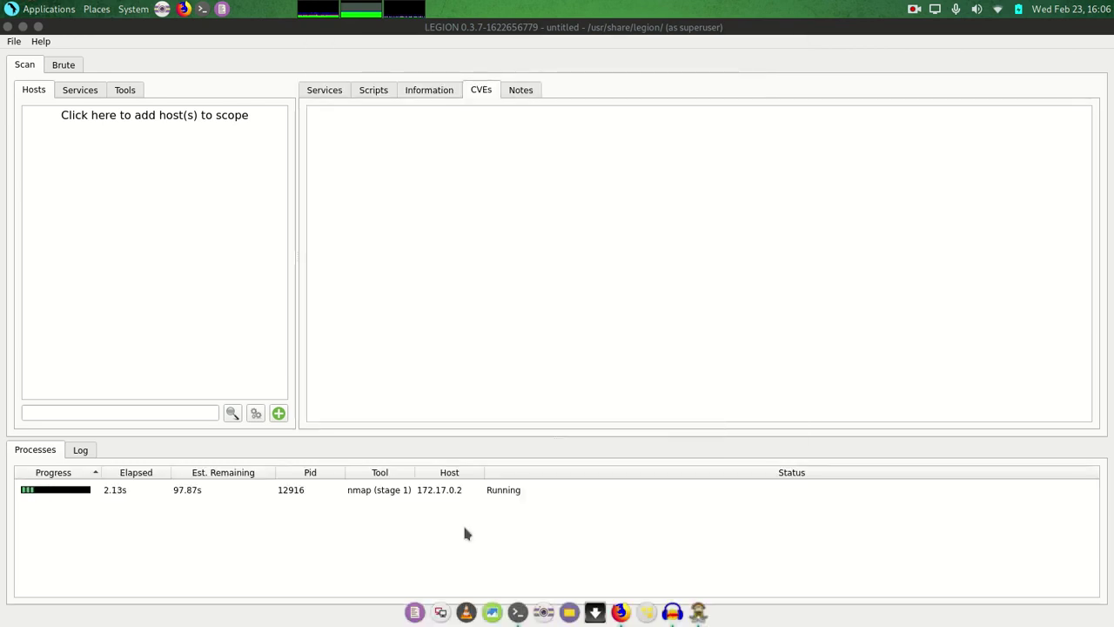
pyautogui.click(142, 191)
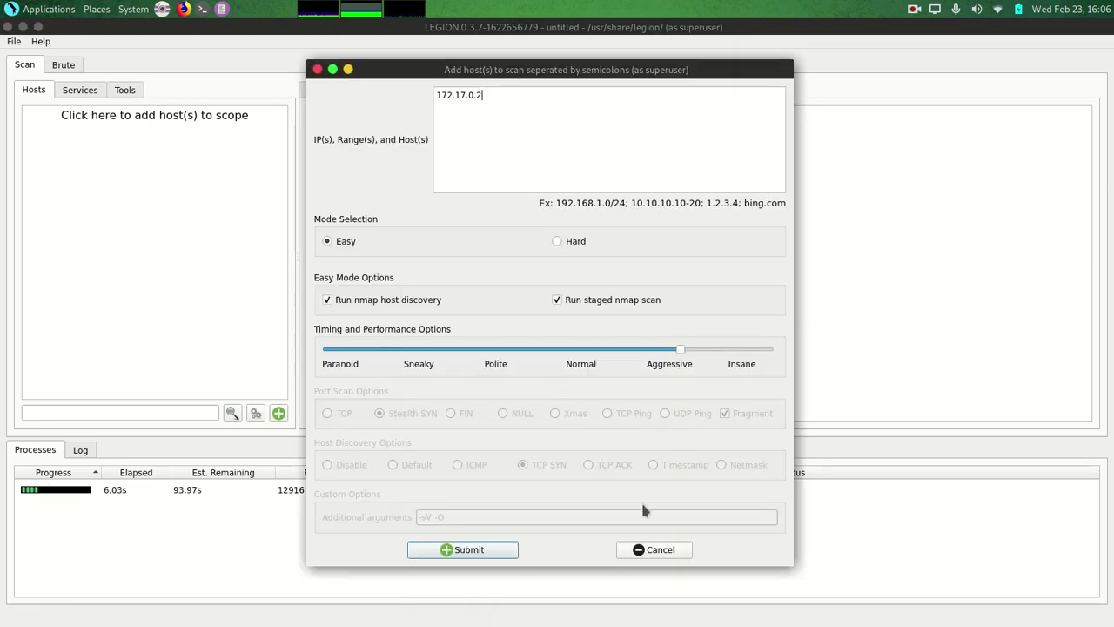
pyautogui.click(653, 550)
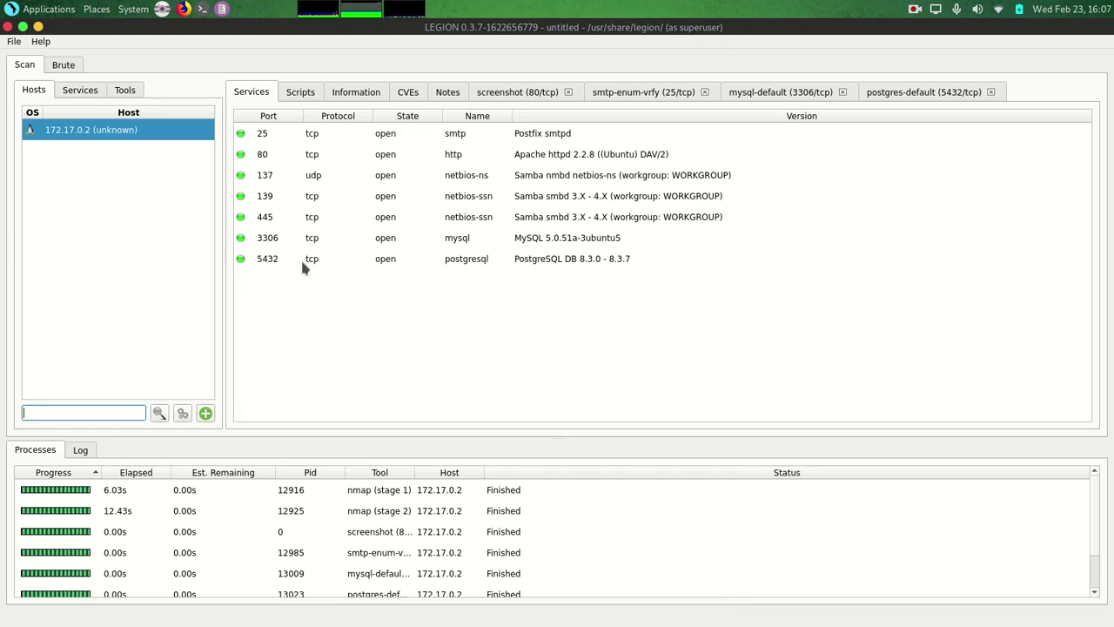
# Examine the scanned host's services, scripts, information, CVEs and notes, and compare the port 80 service with its screenshot
pyautogui.click(323, 176)
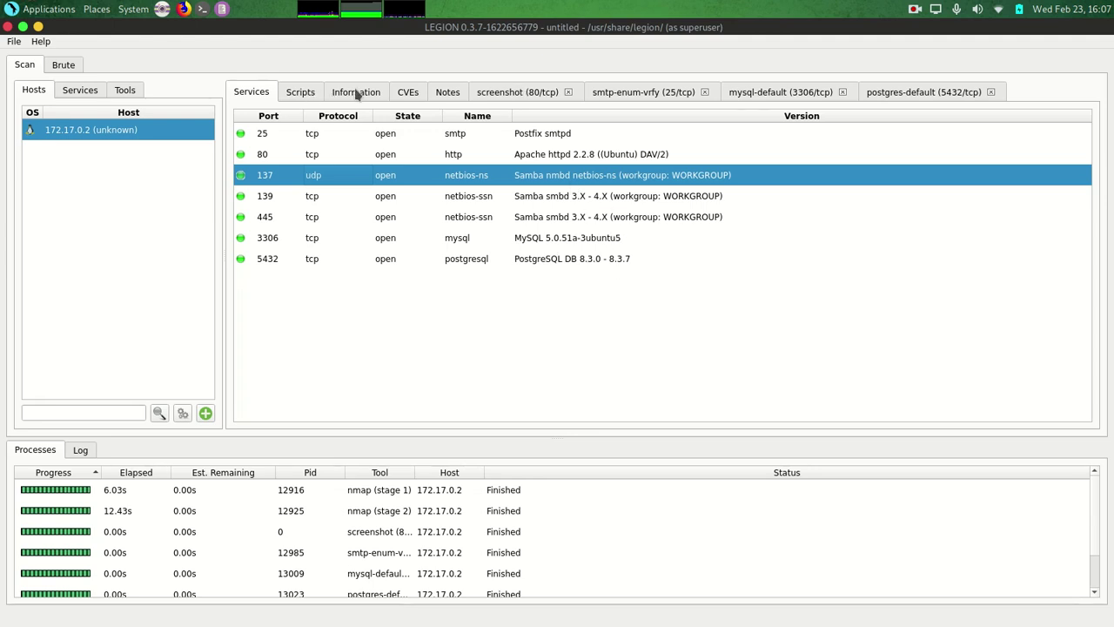
pyautogui.click(309, 92)
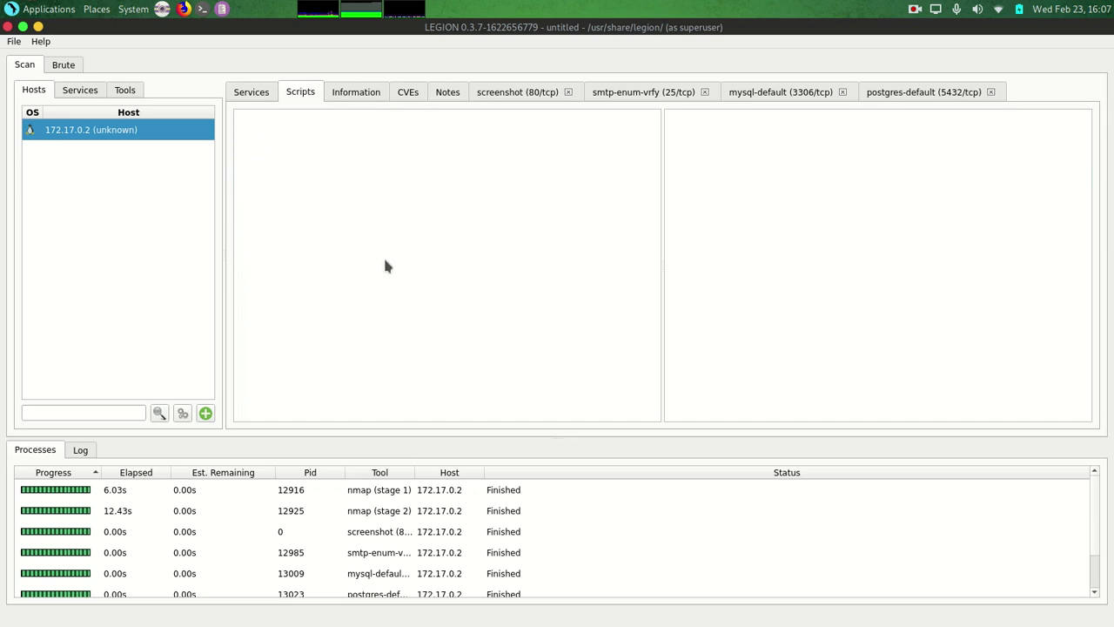
pyautogui.click(369, 92)
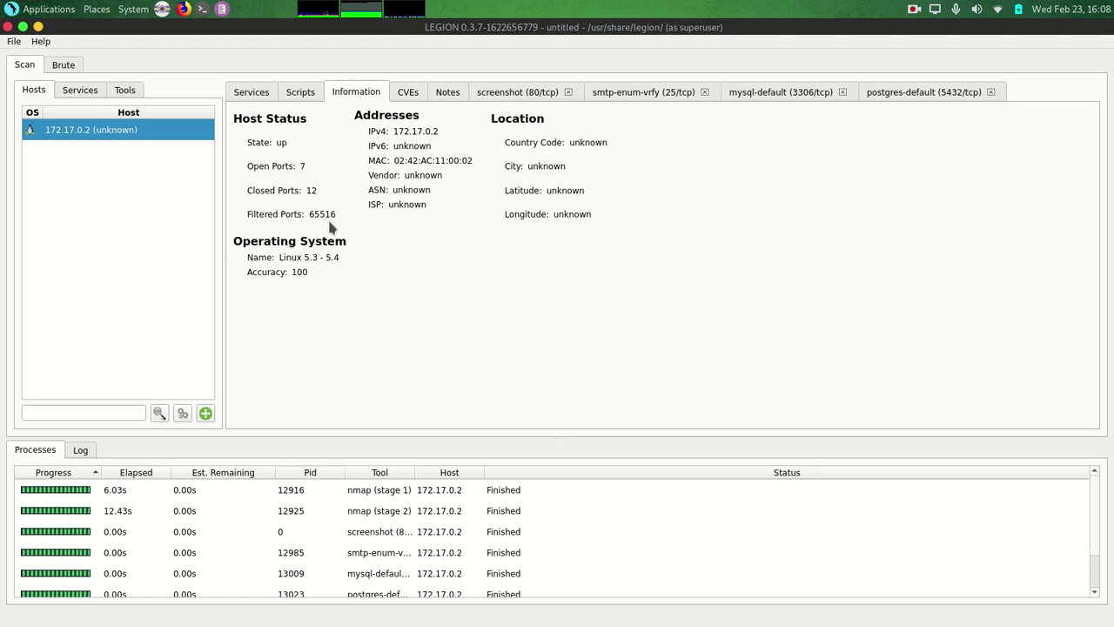
pyautogui.click(412, 93)
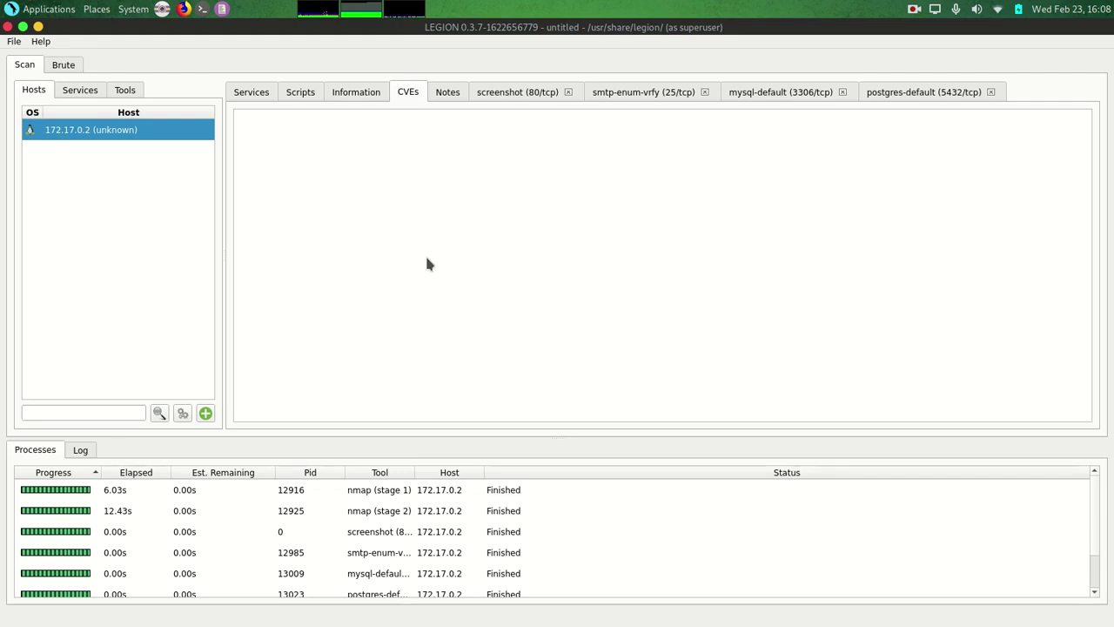
pyautogui.click(449, 92)
pyautogui.click(492, 98)
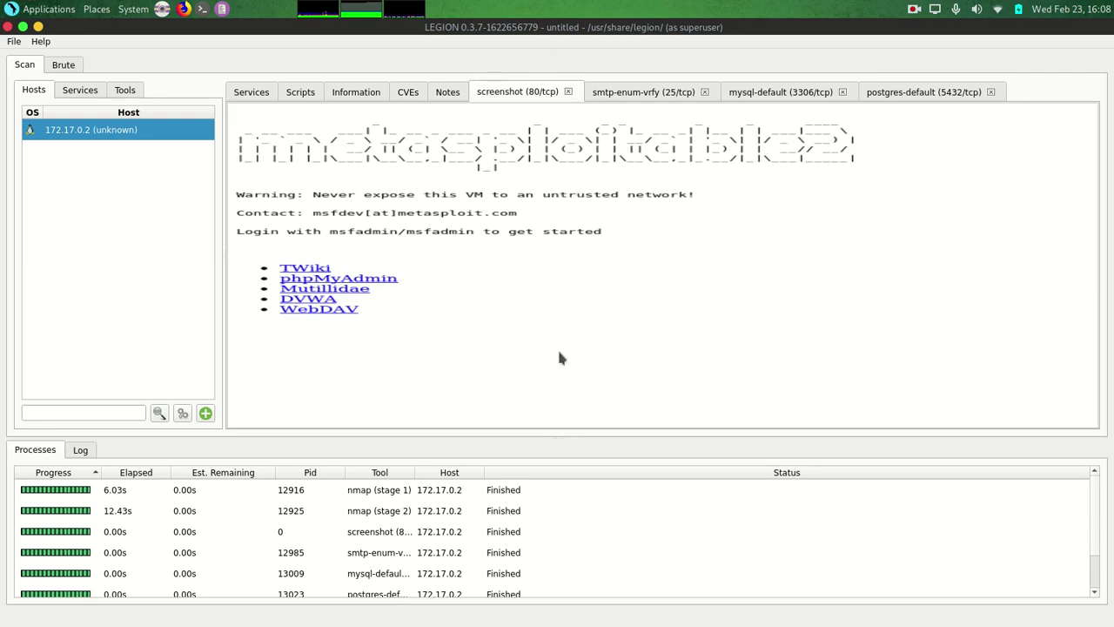
pyautogui.click(252, 93)
pyautogui.click(270, 157)
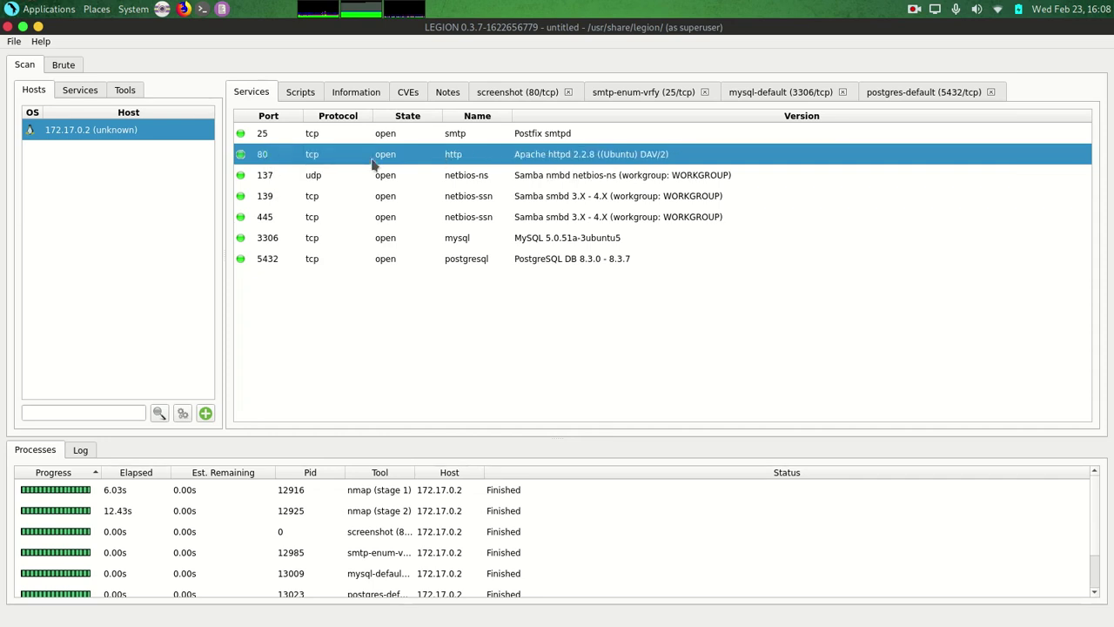
pyautogui.click(514, 92)
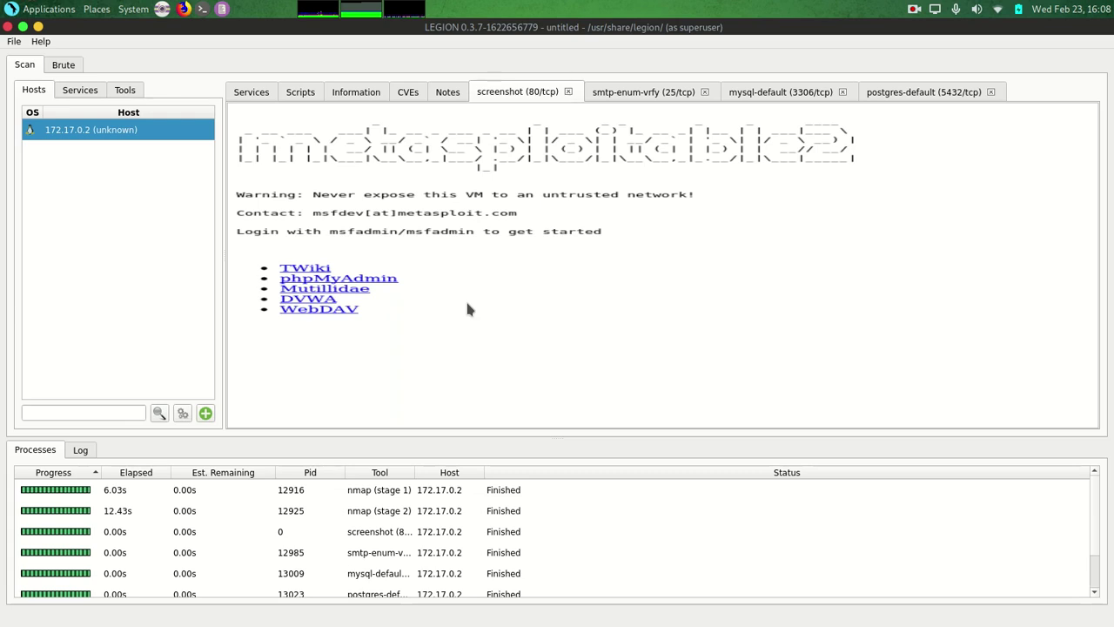
# Review the smtp-enum-vrfy output for port 25 from the scan information to the enumerated user accounts
pyautogui.click(632, 94)
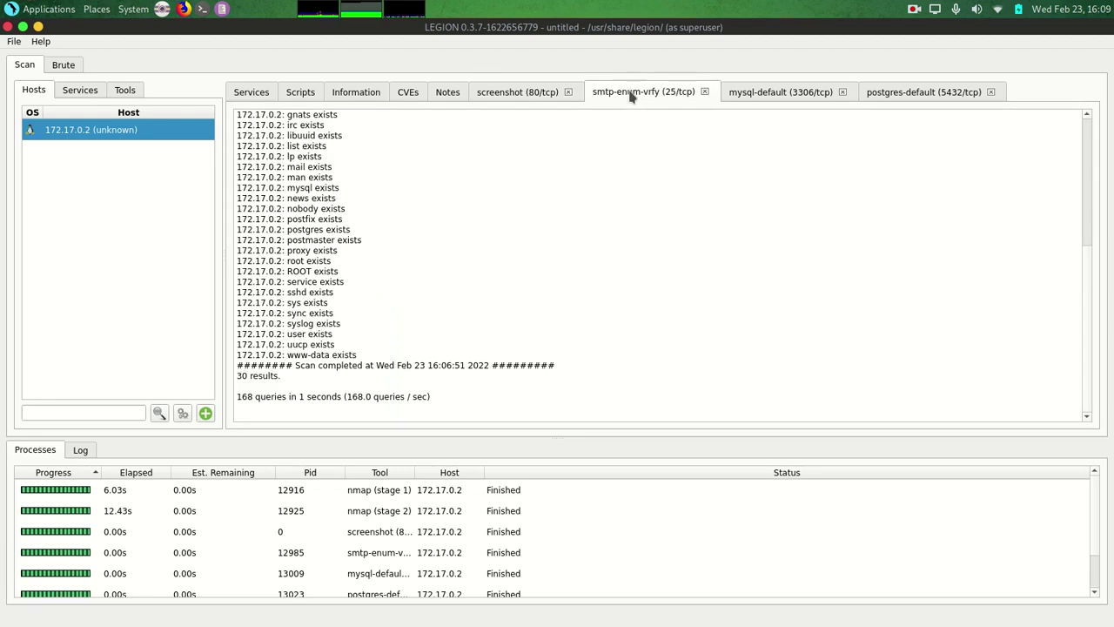
pyautogui.scroll(7, 397, 301)
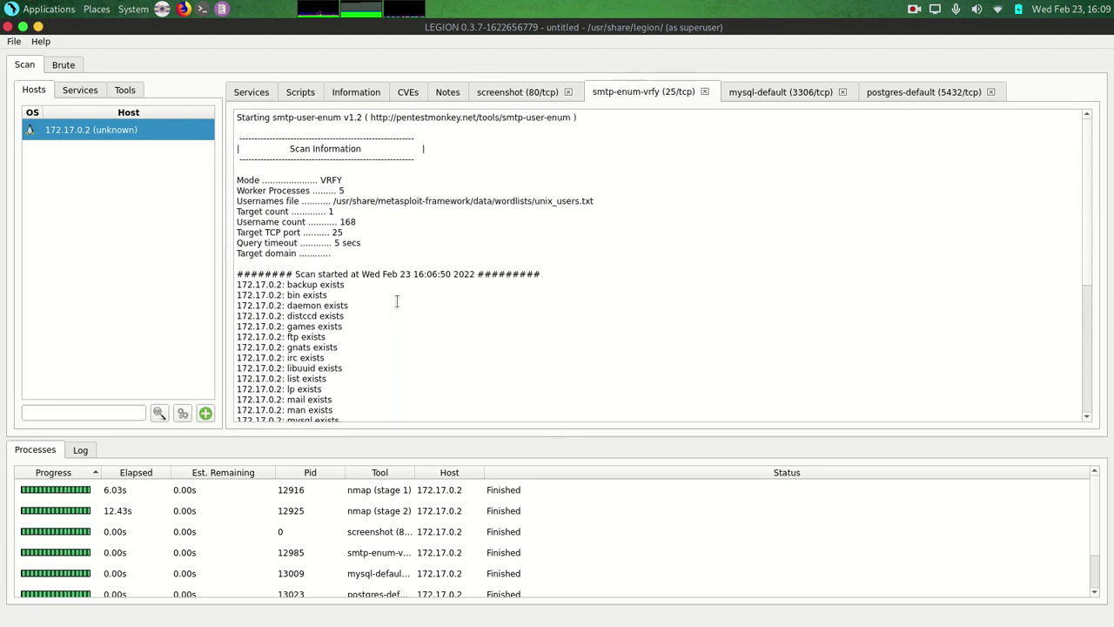
pyautogui.scroll(-7, 397, 301)
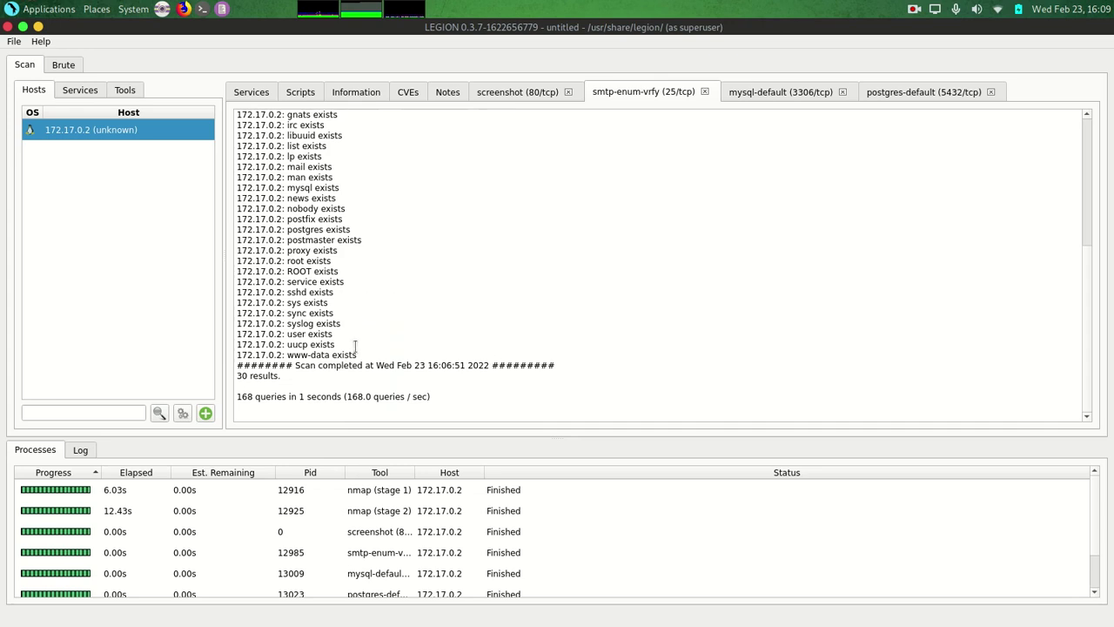
pyautogui.moveTo(334, 344); pyautogui.dragTo(291, 187)
pyautogui.click(291, 187)
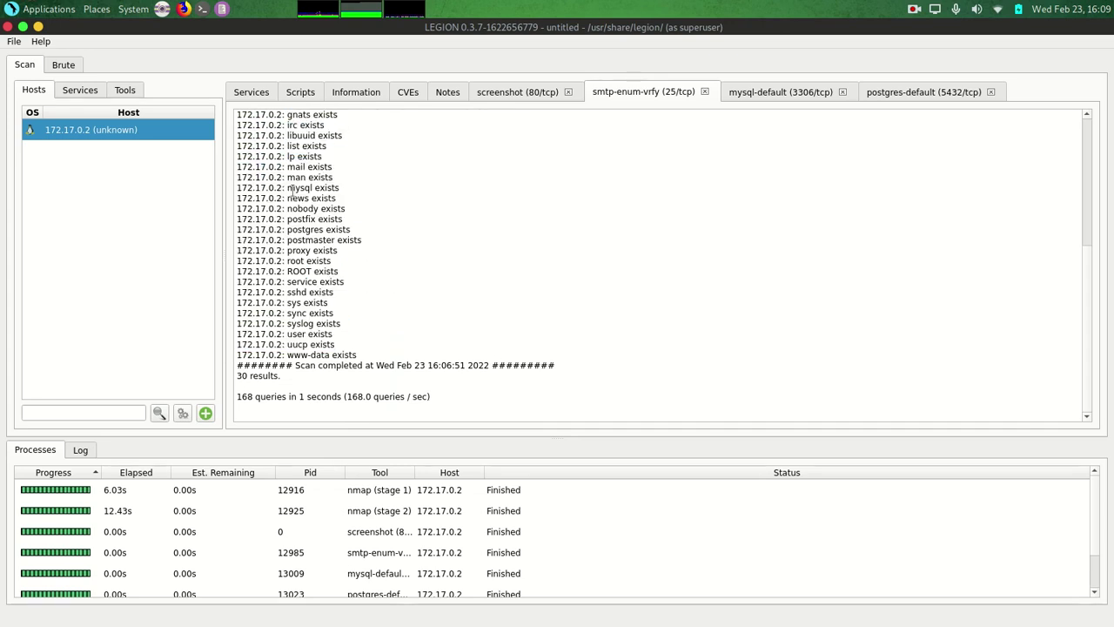